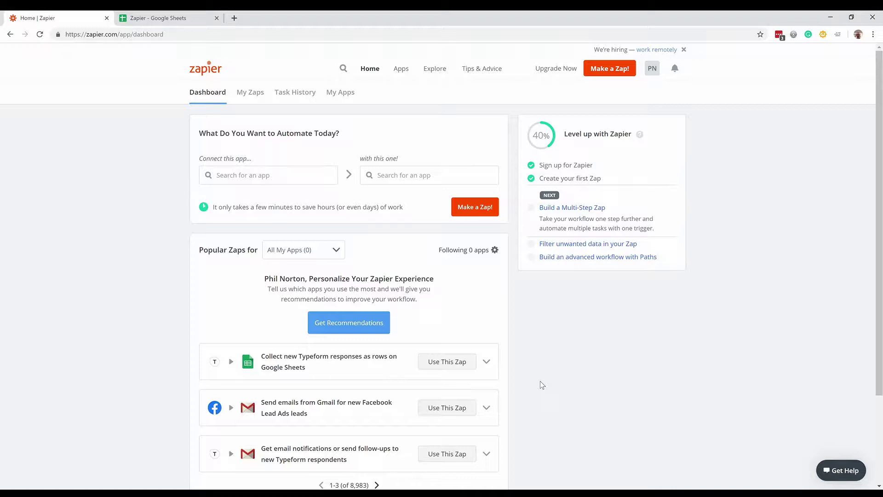
Step: Start a new Zap and set its trigger to New Leave Requested in Leave Dates (1.0.0)
click(610, 70)
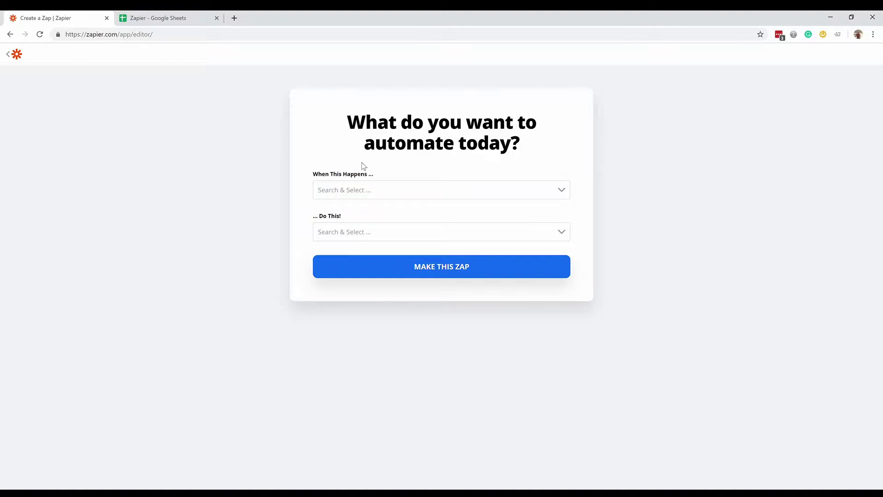
click(370, 190)
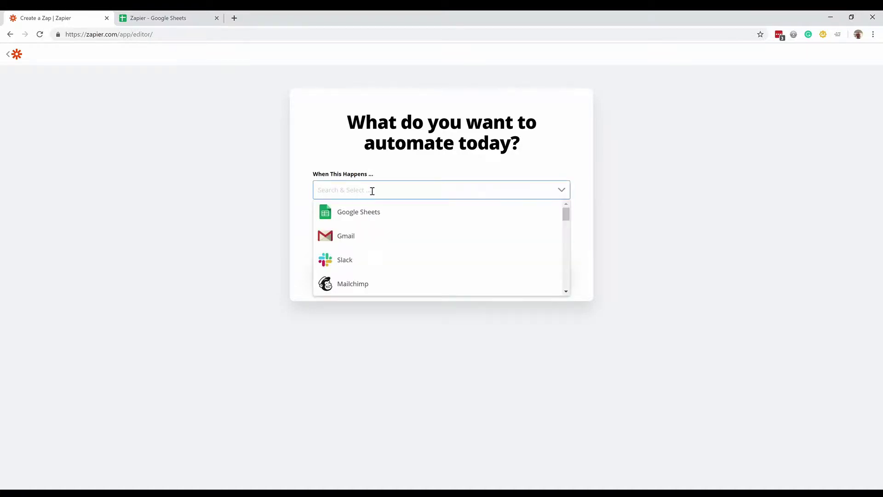
text(leave date)
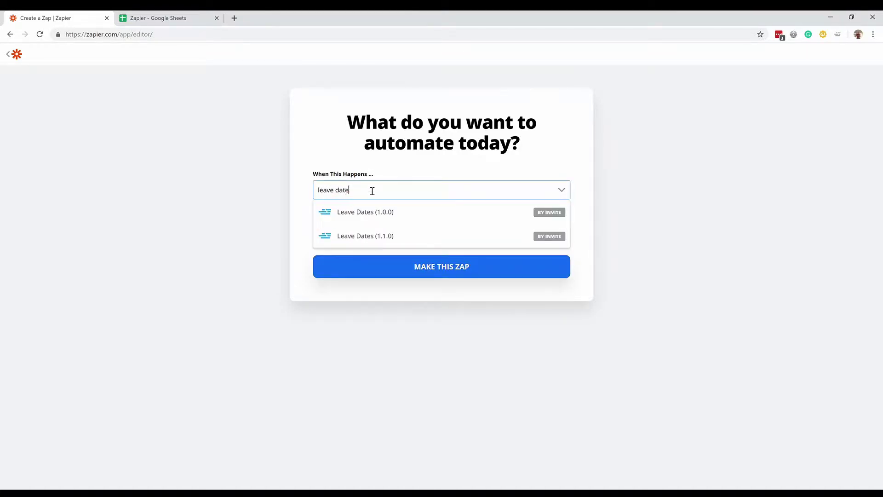
click(369, 212)
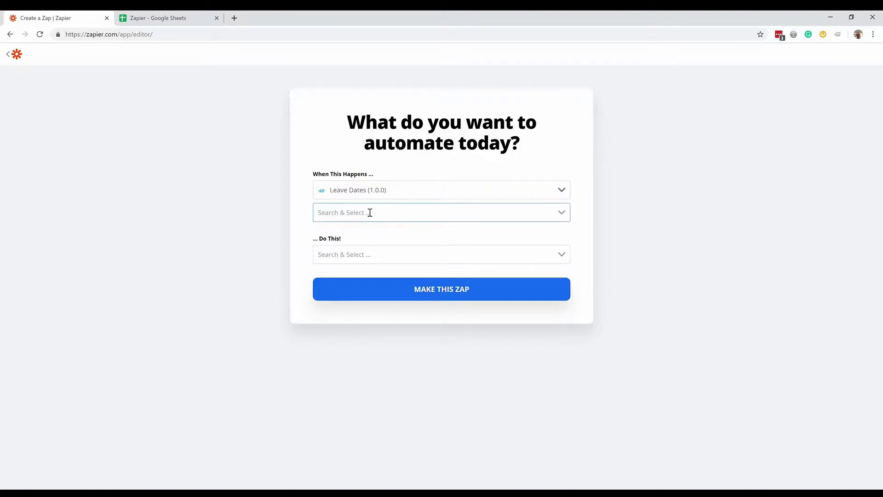
click(364, 218)
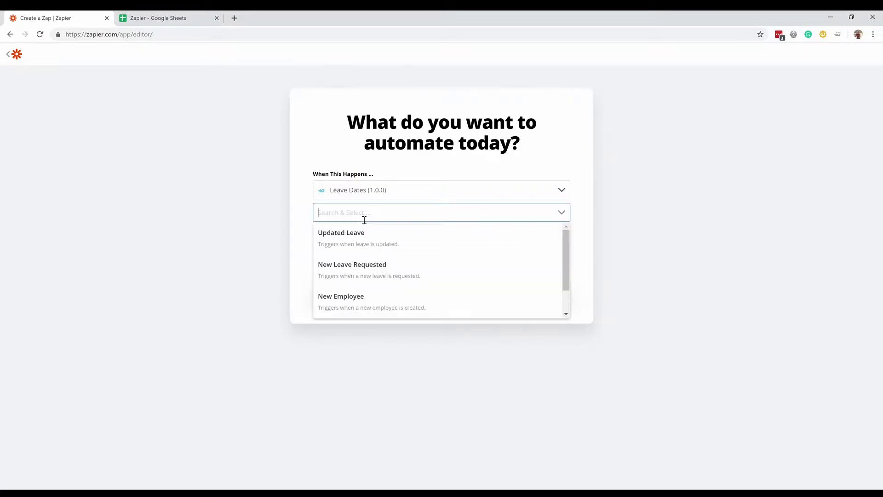
click(348, 270)
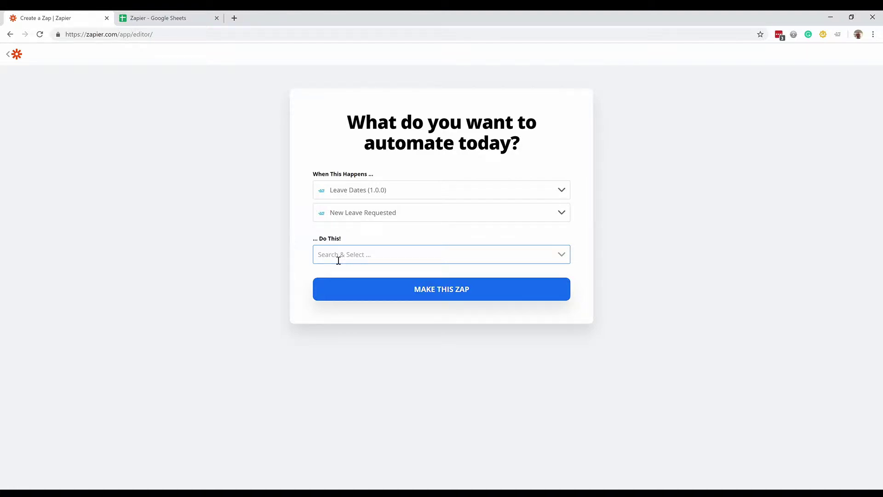
Step: Set the action to Create Spreadsheet Row(s) in Google Sheets and create the Zap
click(338, 260)
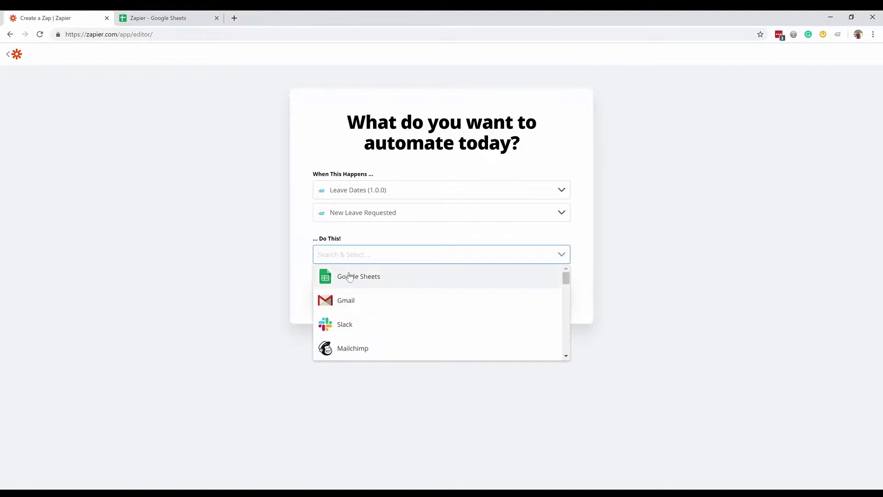
click(352, 274)
click(362, 281)
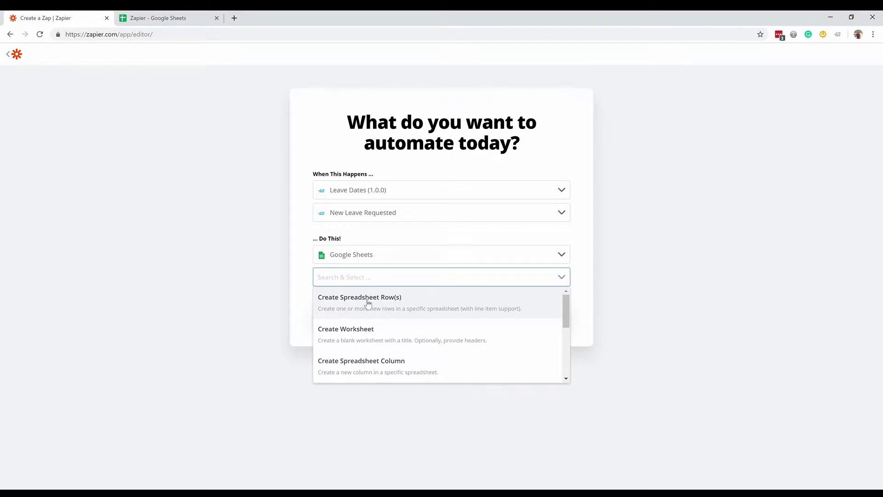
click(368, 302)
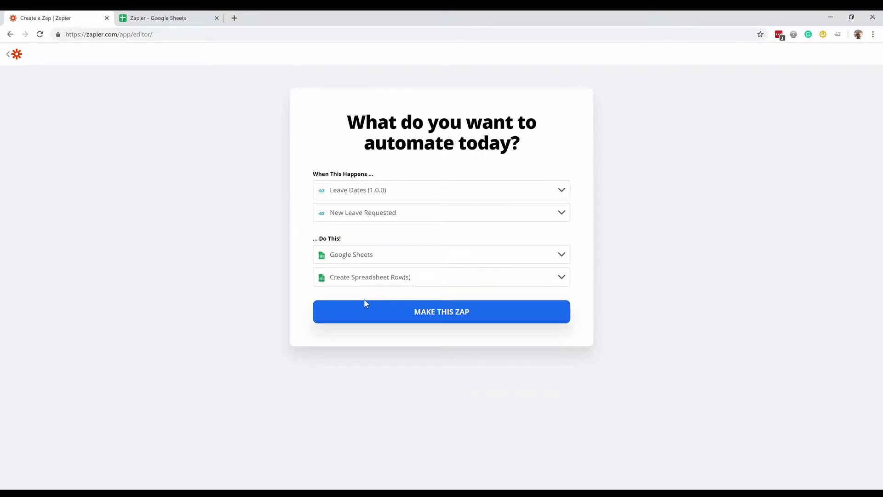
click(446, 317)
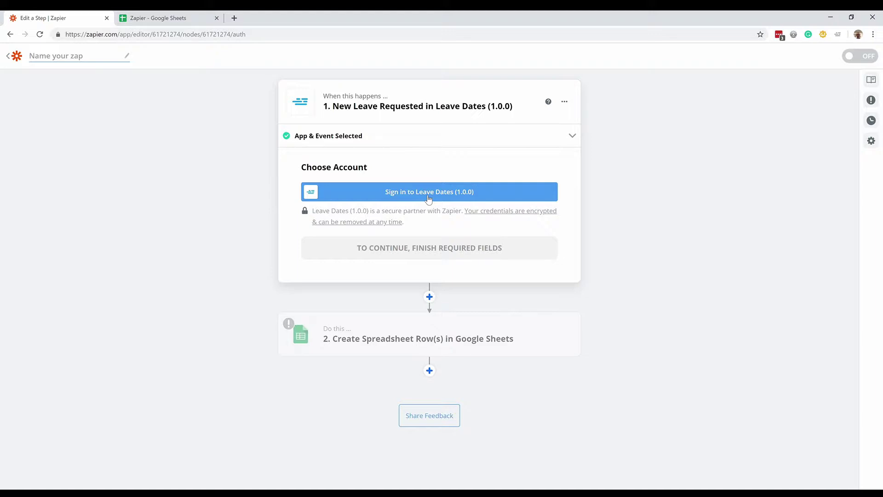
Step: Sign in to Leave Dates (1.0.0) and use the connected account for the trigger
click(427, 198)
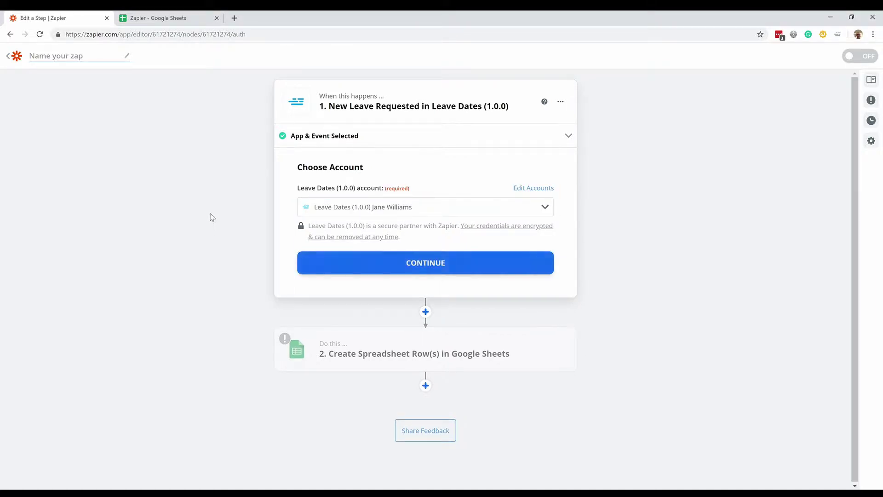
click(432, 266)
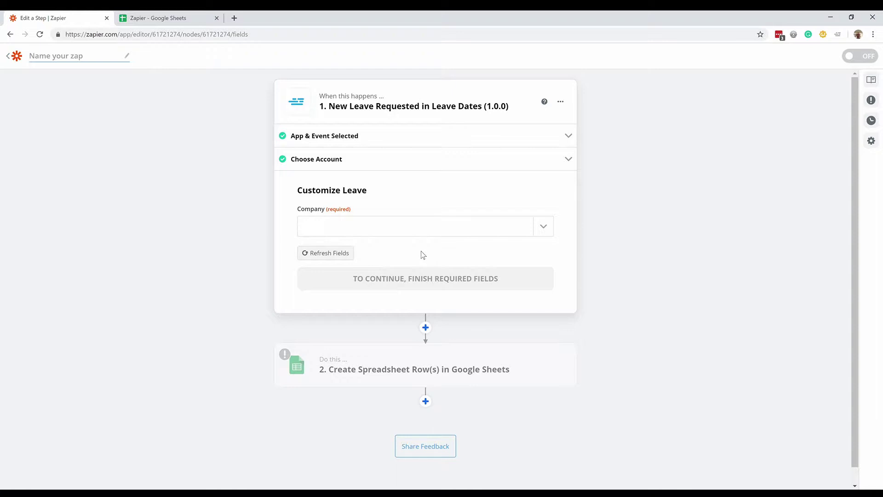
Step: Set the trigger's company to Happy Company and test the connection by finding a leave
click(545, 233)
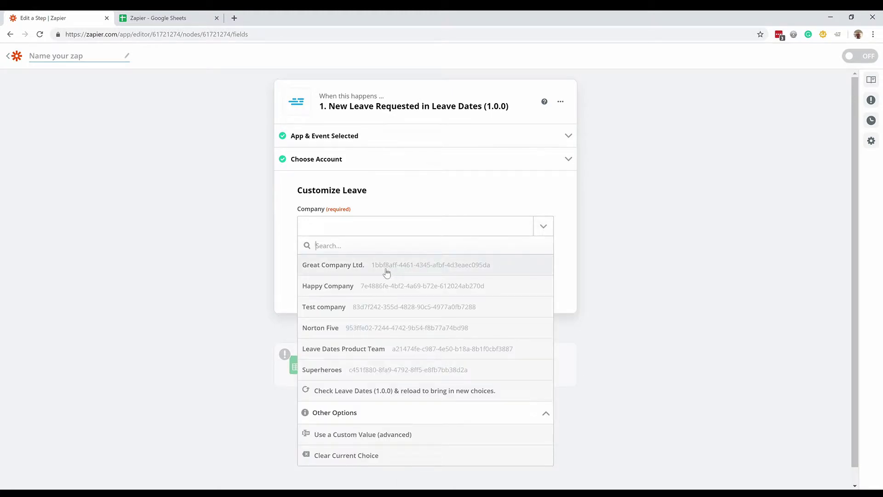
click(386, 285)
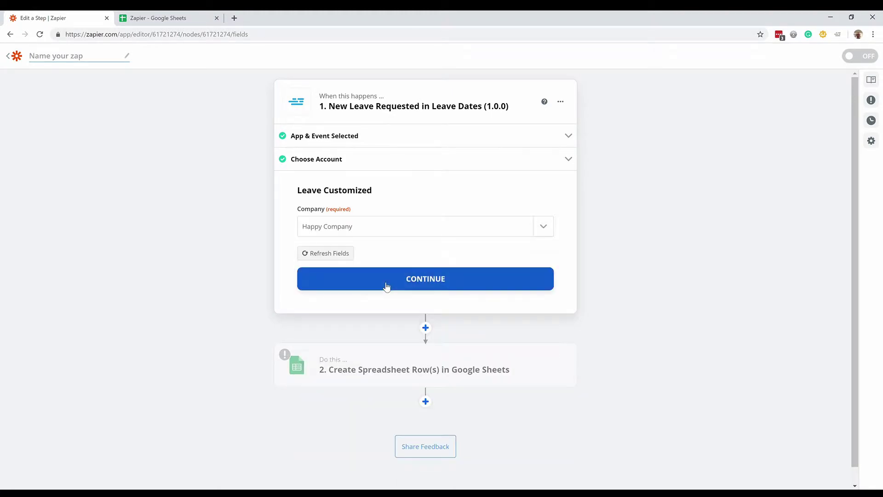
click(398, 284)
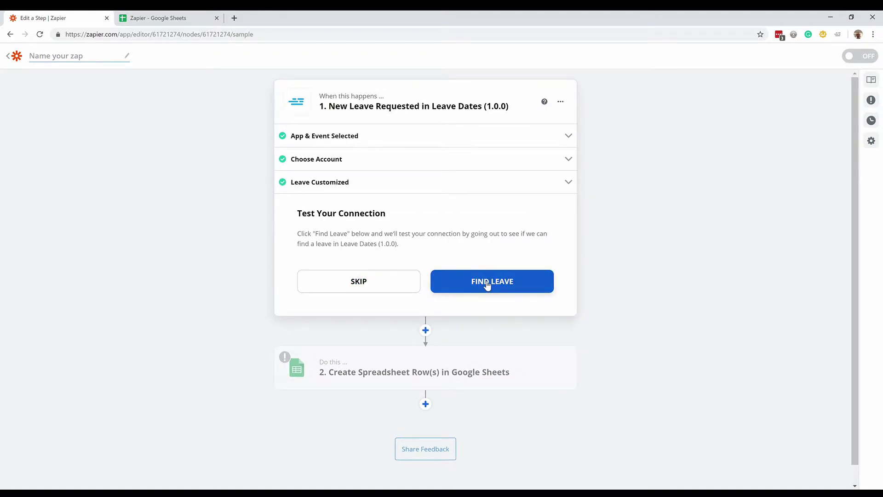
click(487, 285)
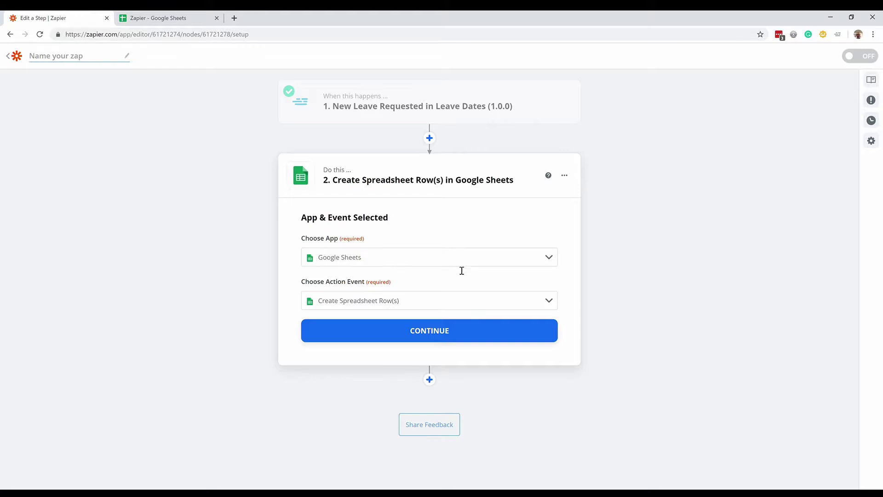
Step: Accept the Google Sheets action event and account, and target the Leave Dates worksheet of the Zapier spreadsheet
click(444, 332)
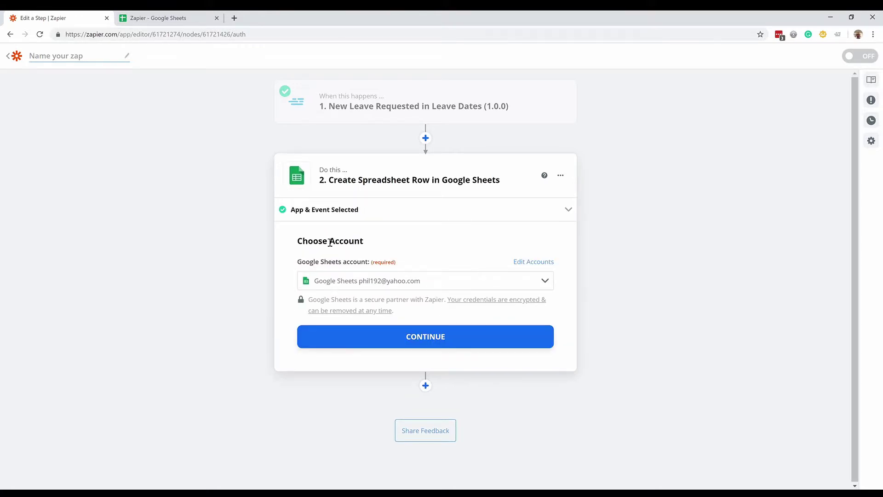
click(427, 337)
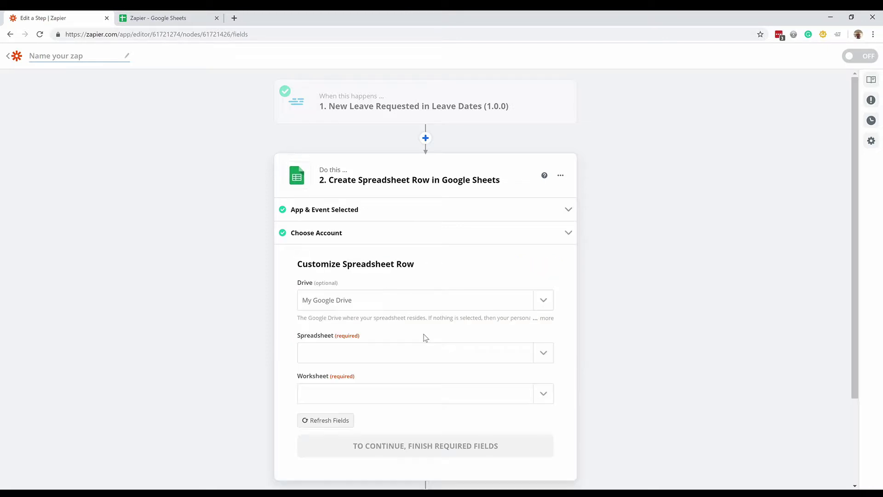
click(380, 301)
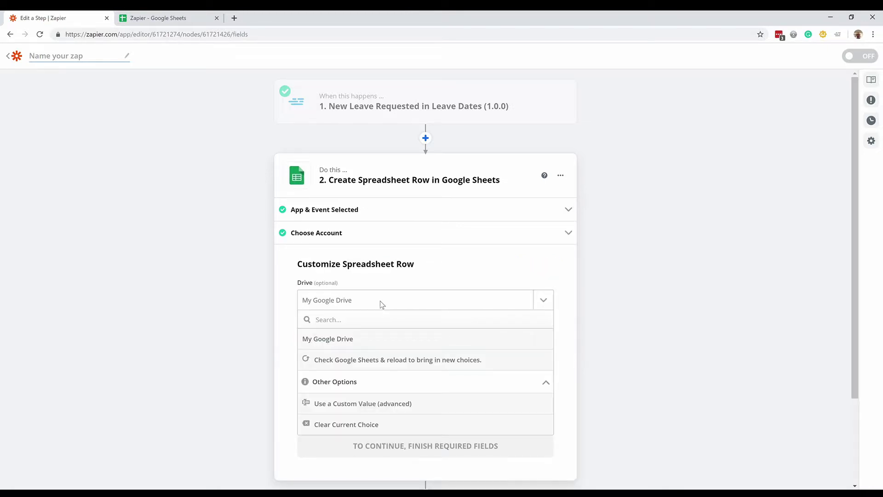
click(380, 300)
click(378, 354)
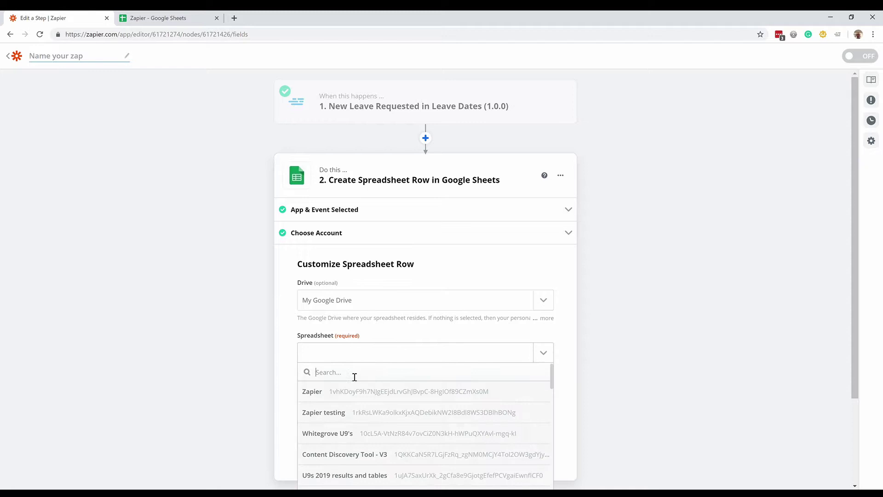
click(330, 394)
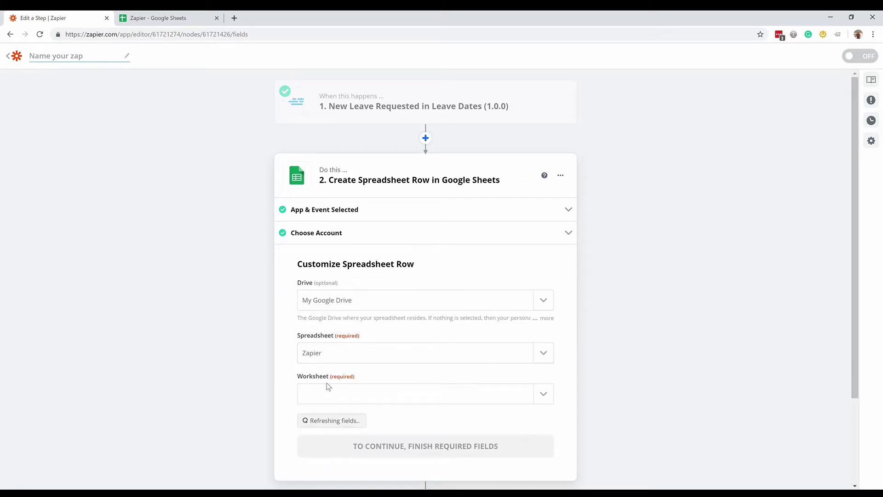
click(328, 398)
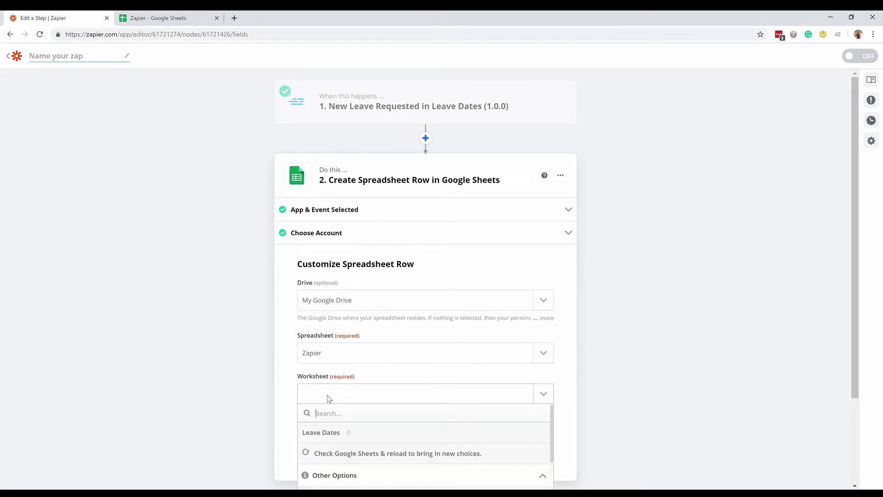
click(329, 429)
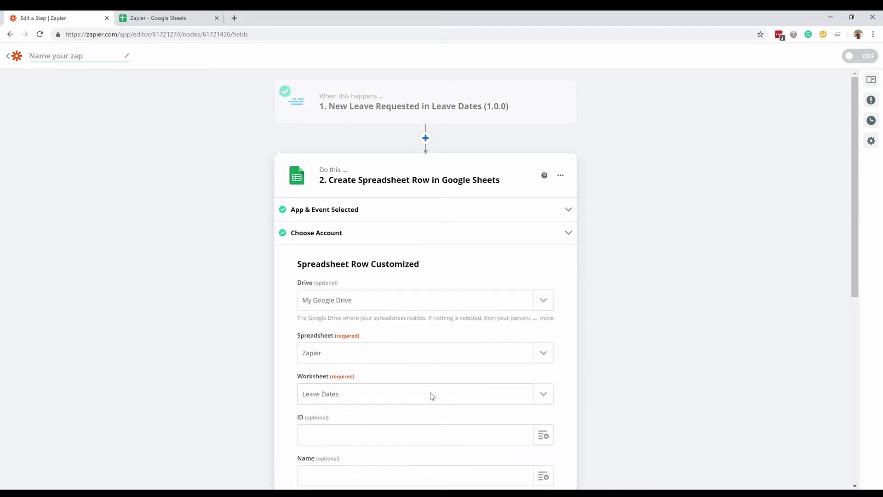
Step: Check the column headings of the Zapier spreadsheet in Google Sheets, and map the row's ID in Zapier to the trigger's ID field
scroll(428, 394, down, 3)
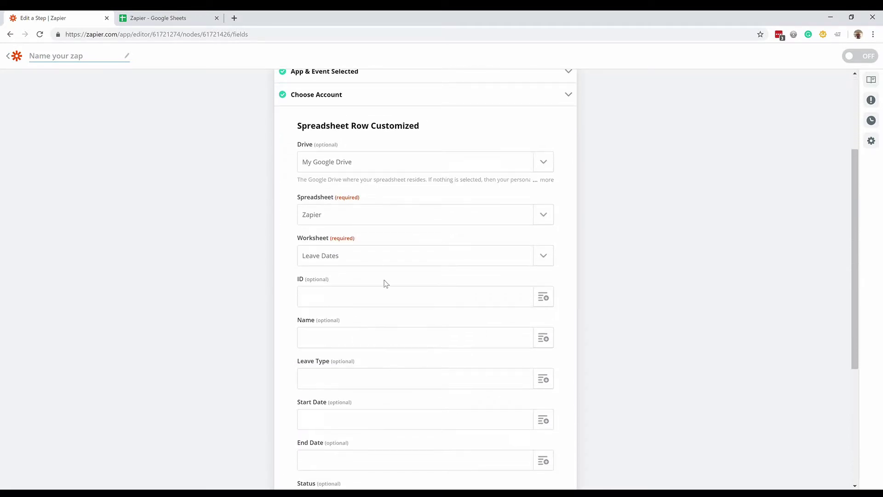
click(160, 19)
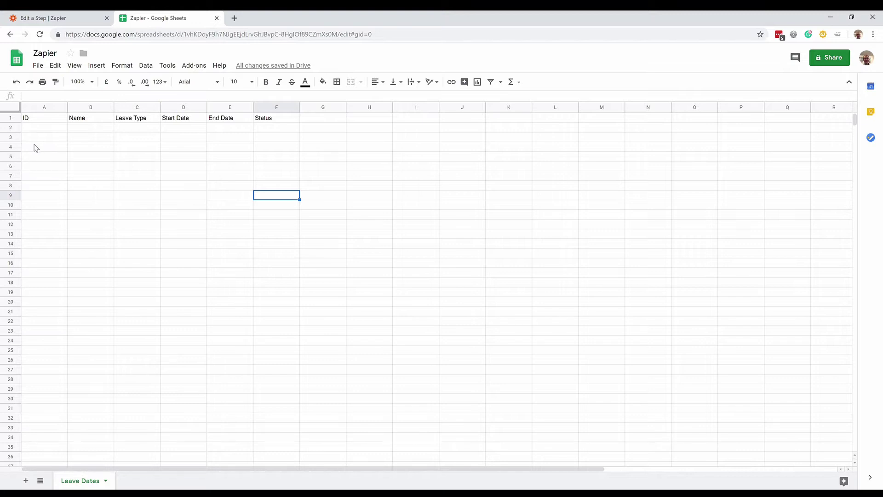
click(42, 20)
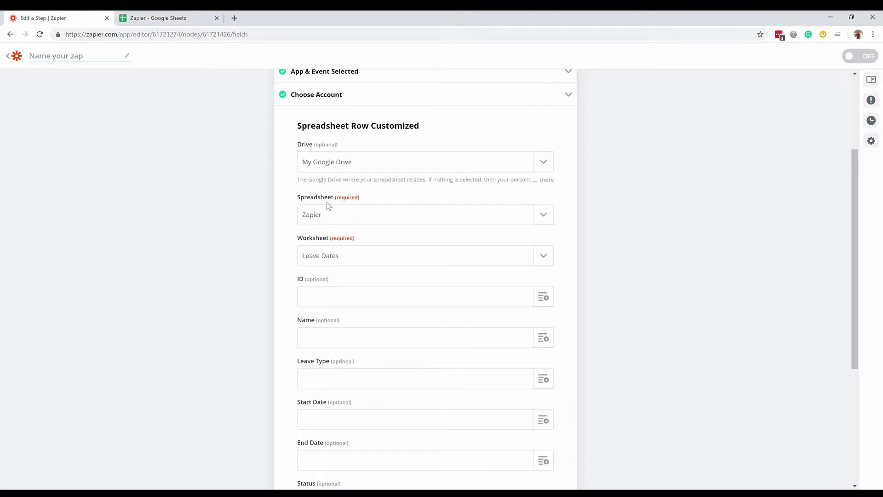
click(420, 303)
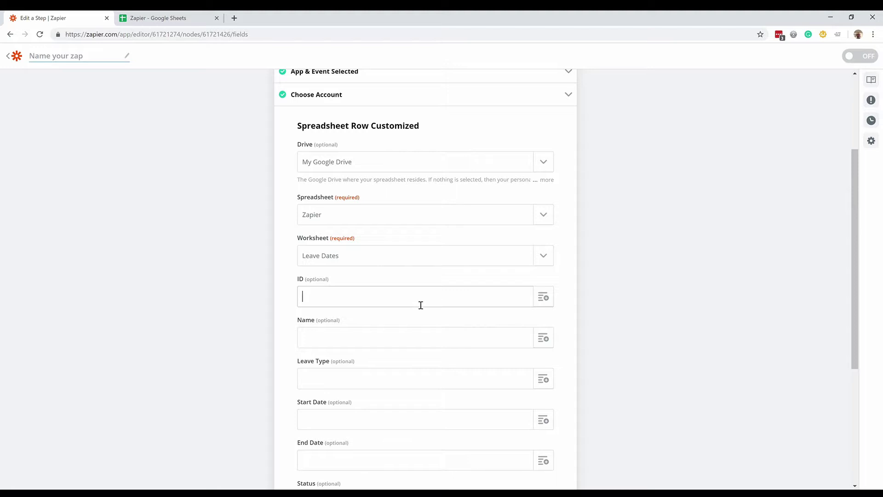
click(543, 298)
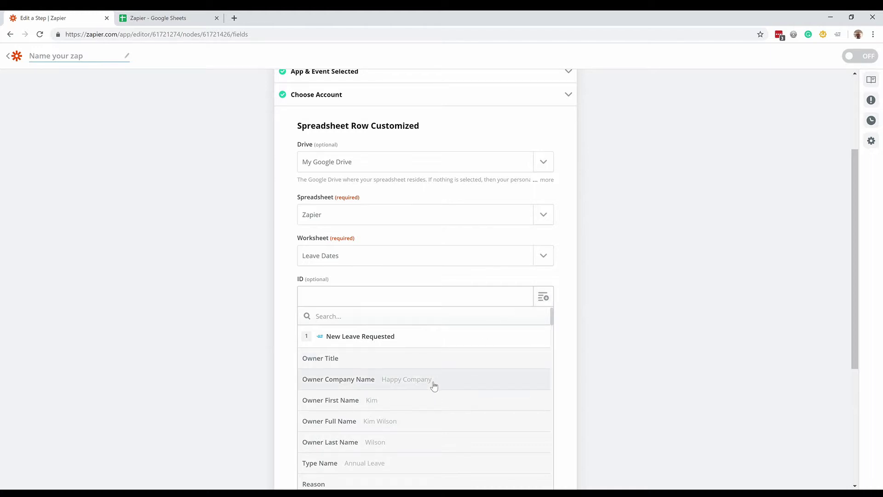
scroll(434, 386, down, 5)
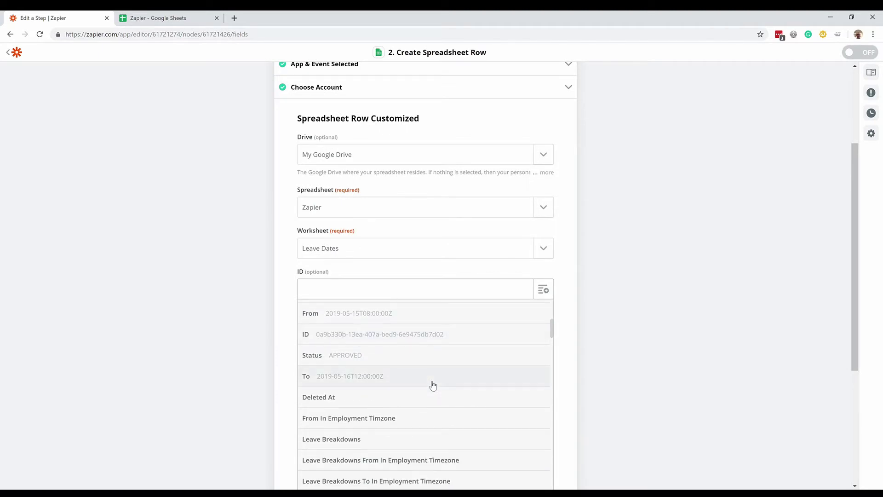
scroll(432, 386, down, 10)
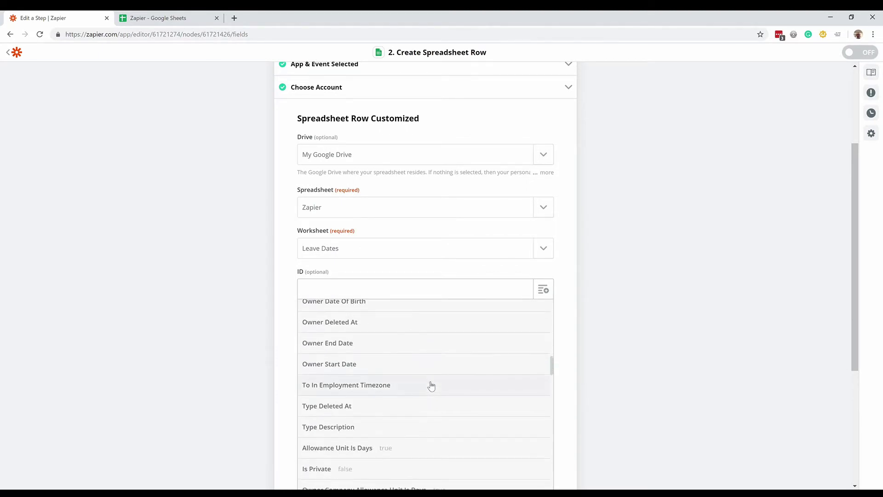
scroll(432, 386, up, 15)
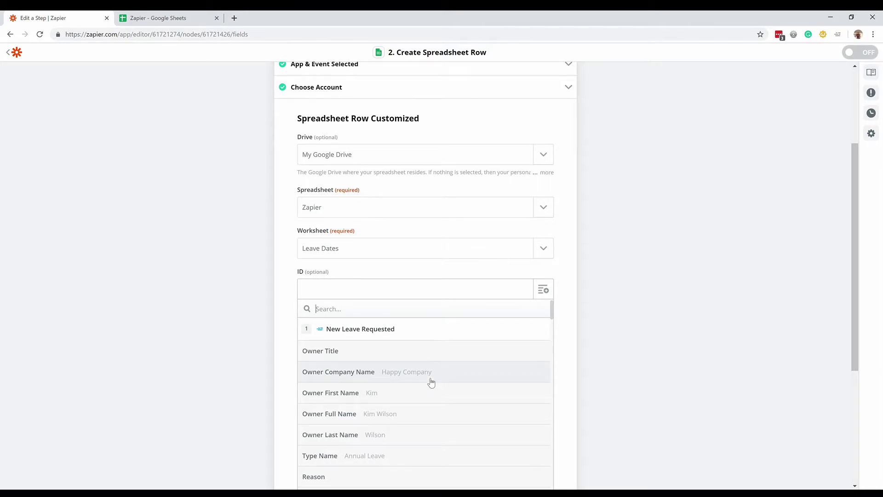
scroll(426, 380, down, 1)
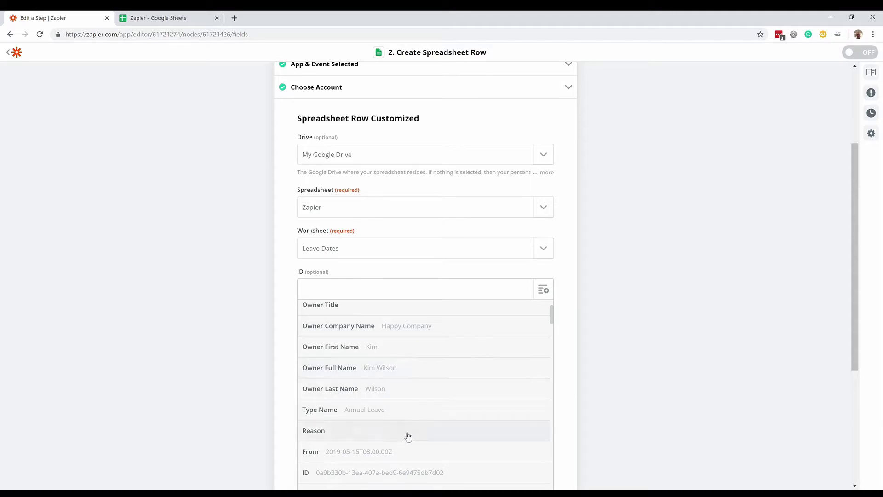
click(385, 471)
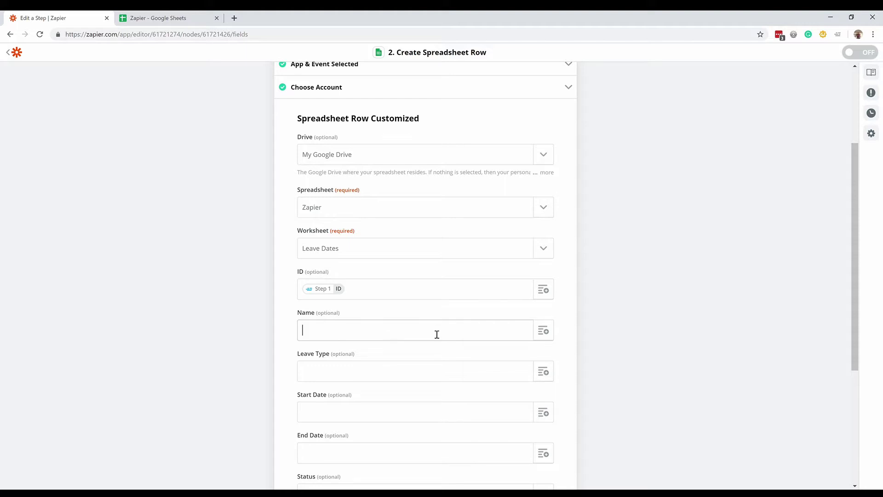
Step: Map the spreadsheet row's Name to the Owner Full Name field of the New Leave Requested trigger
click(546, 337)
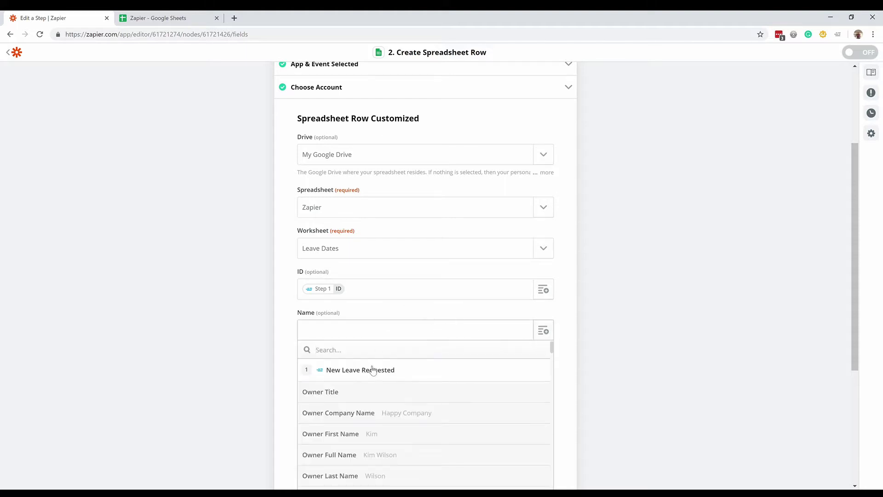
scroll(348, 413, down, 1)
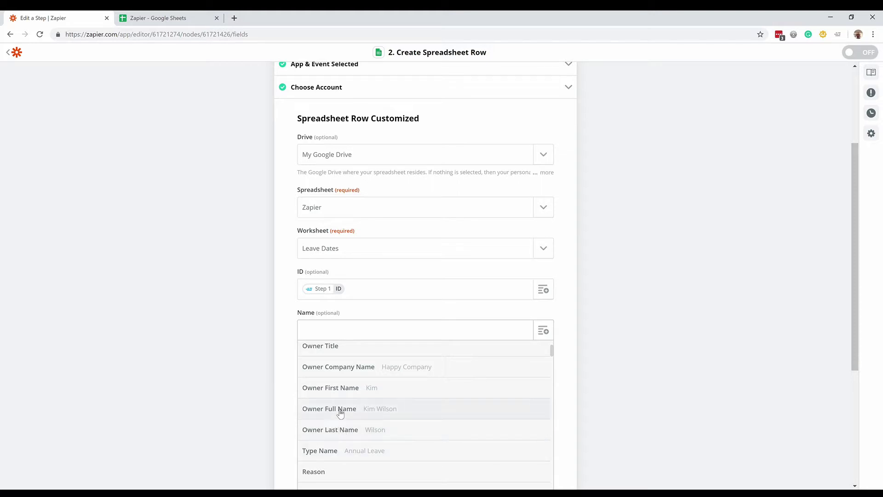
click(342, 409)
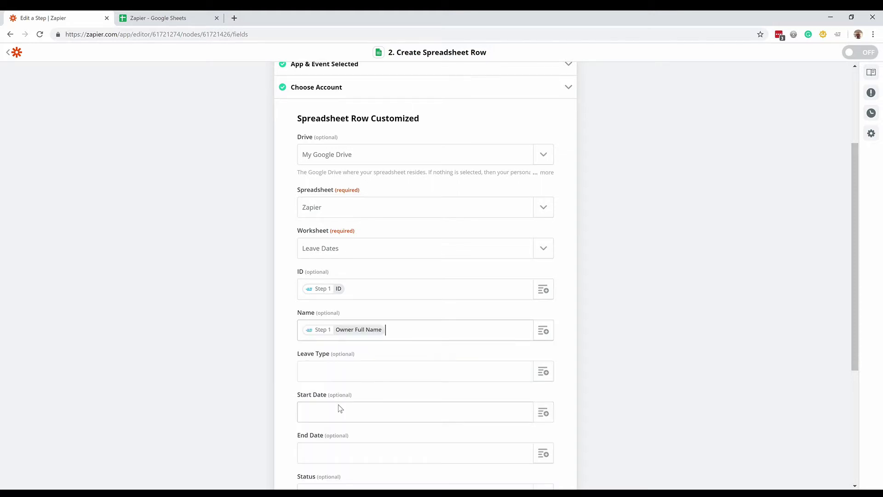
Step: Search the trigger's fields for "type" and map the row's Leave Type to Type Name
click(354, 379)
click(542, 372)
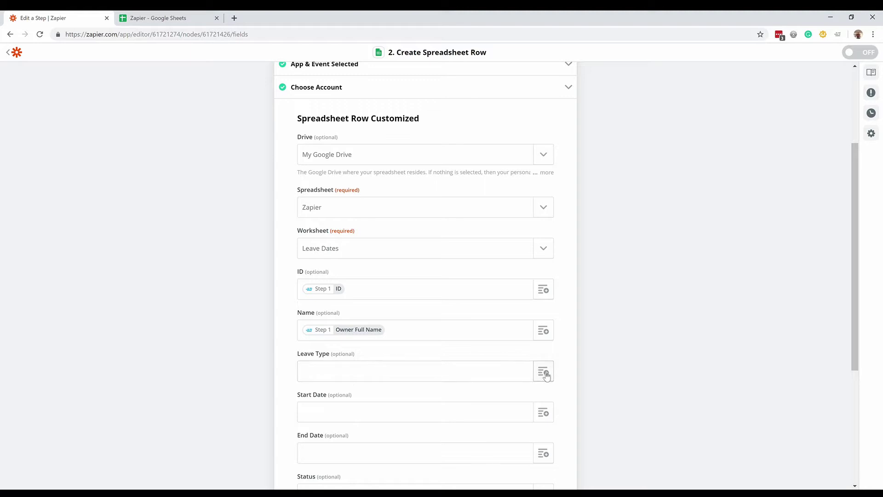
scroll(377, 438, down, 1)
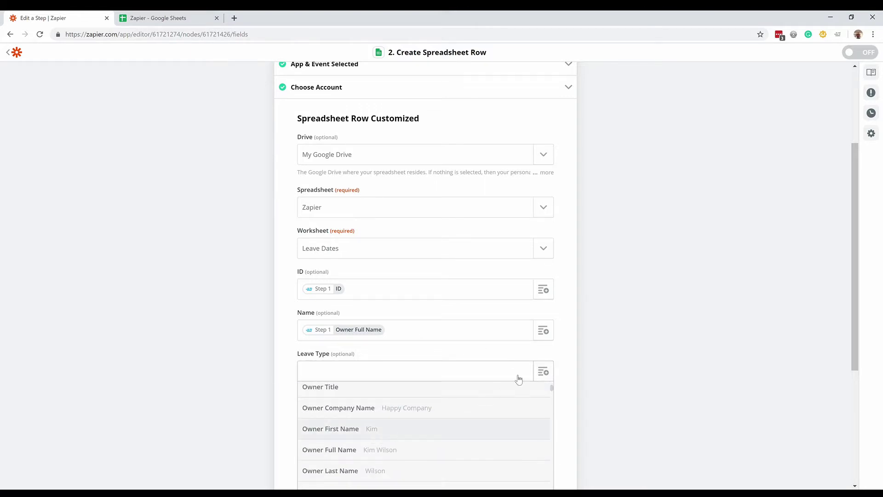
drag(853, 347, 844, 377)
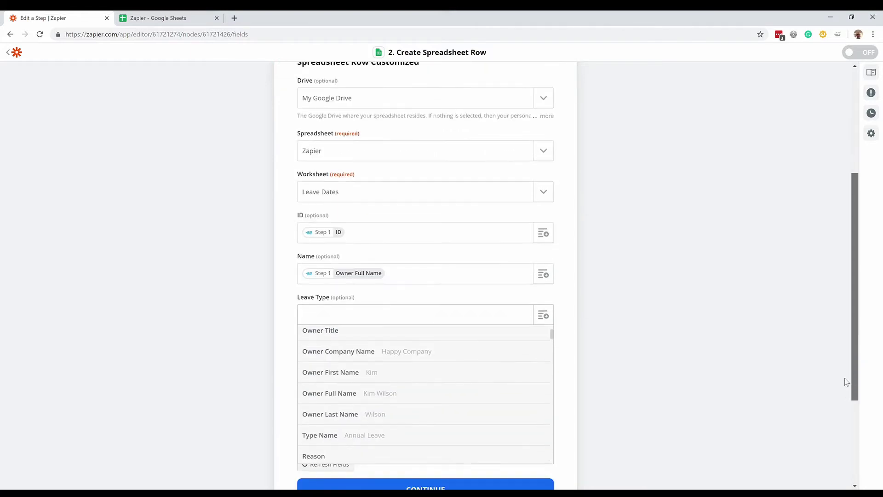
click(543, 283)
scroll(414, 351, down, 5)
scroll(414, 351, down, 8)
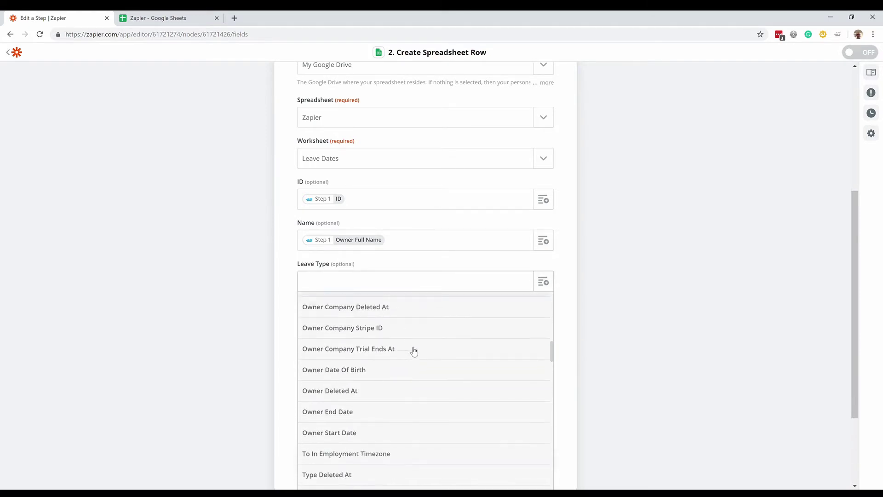
scroll(358, 326, up, 7)
scroll(361, 330, up, 5)
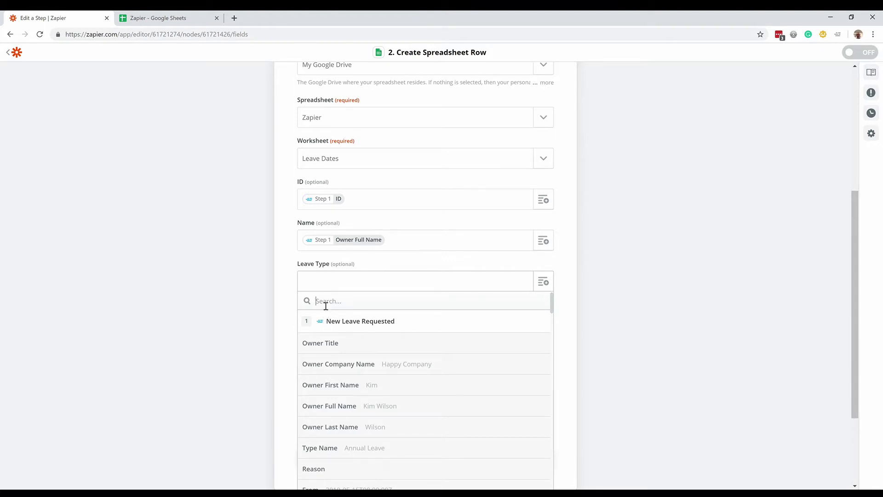
text(type)
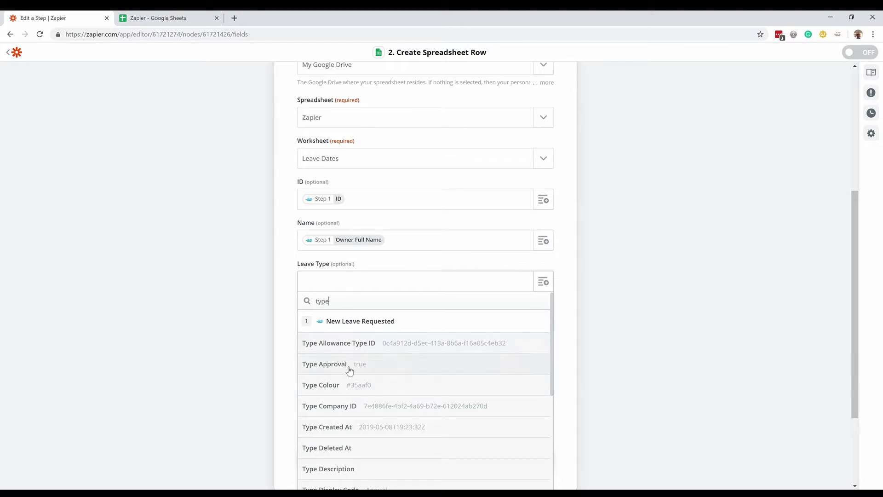
scroll(368, 384, down, 3)
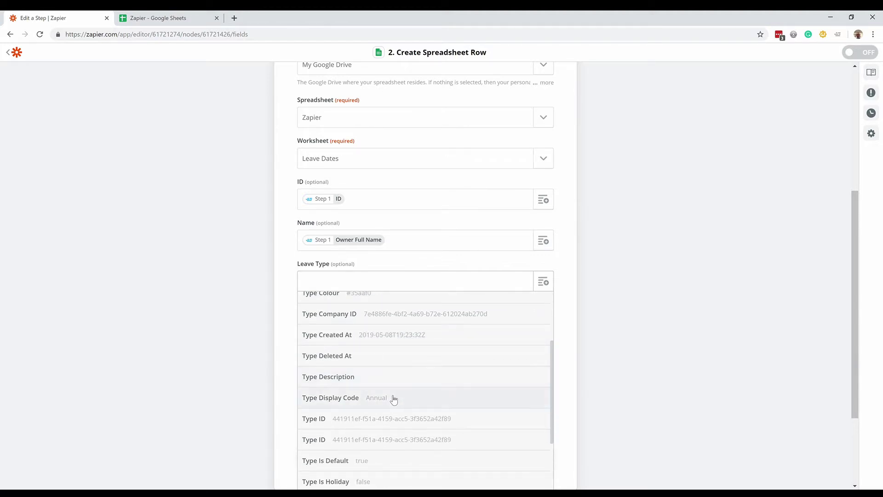
scroll(393, 399, down, 2)
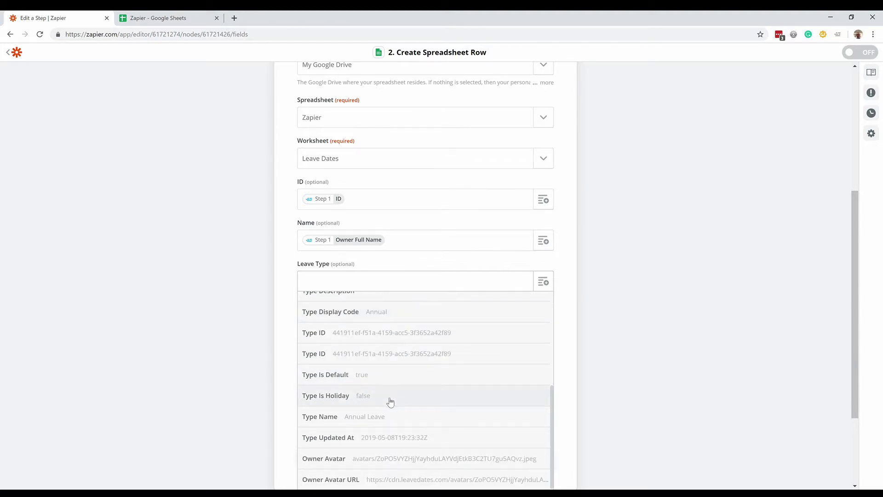
click(345, 420)
Step: Search the trigger's fields for "from" and map the row's Start Date to From In Employee Timzone
click(352, 317)
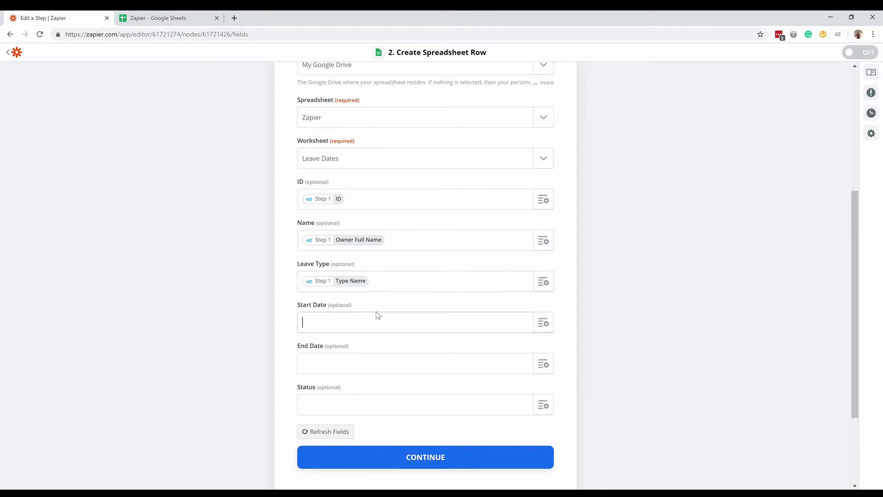
click(544, 324)
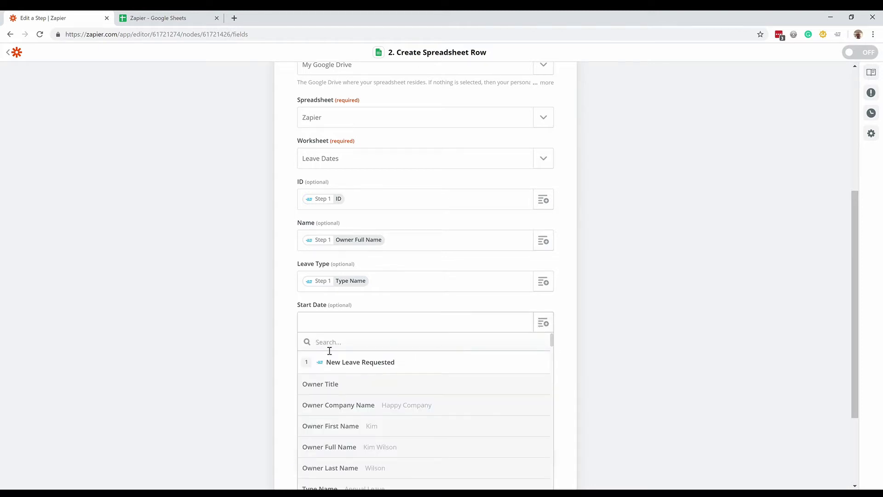
text(from)
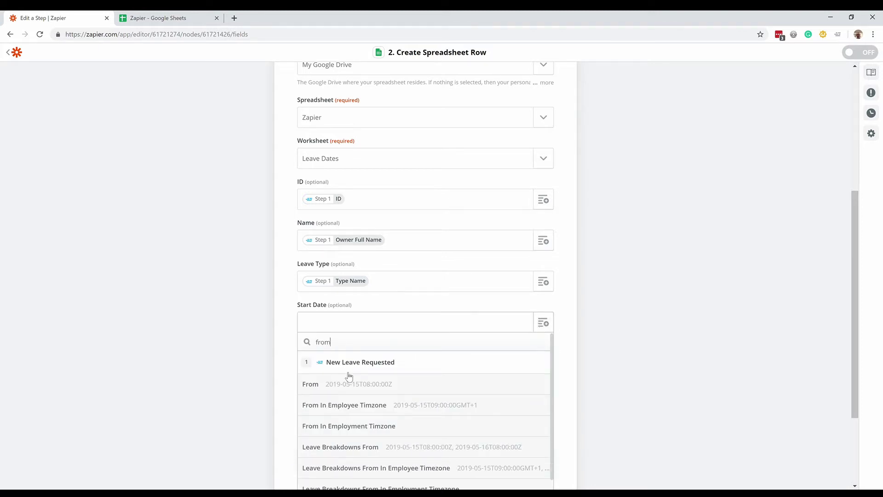
click(383, 408)
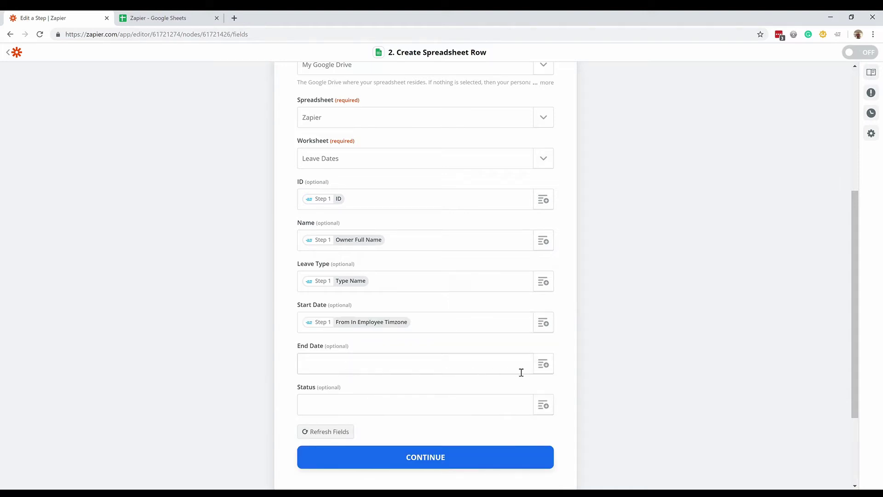
Step: Search the trigger's fields for "to" and map the row's End Date to To In Employee Timezone
click(456, 371)
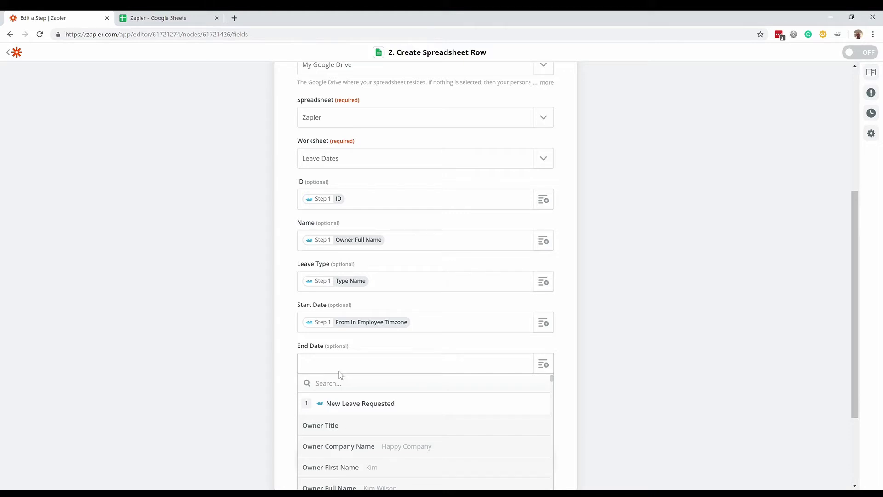
text(to)
scroll(332, 421, down, 2)
scroll(332, 421, down, 2)
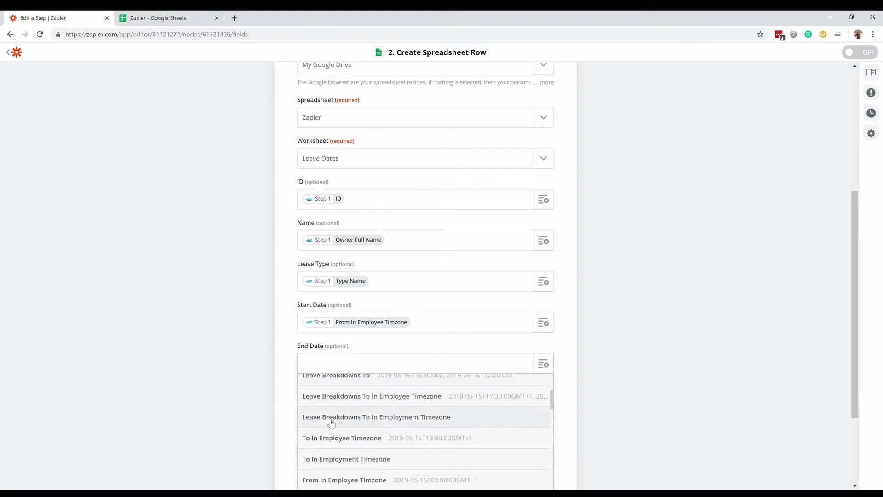
click(336, 438)
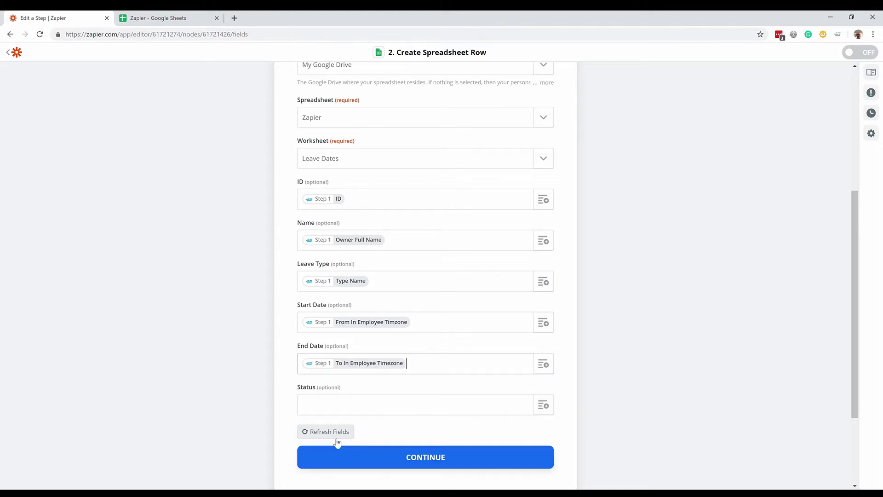
Step: Search the trigger's fields for "status" and map the row's Status to the trigger's Status field
click(329, 408)
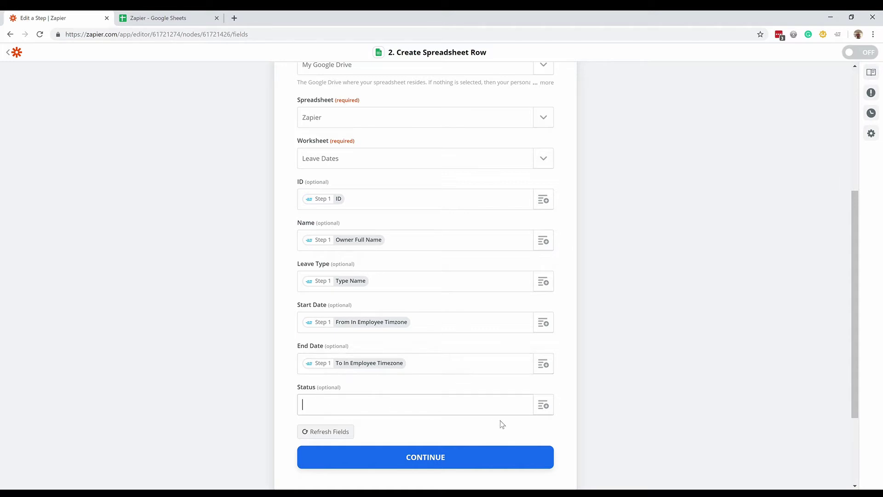
click(543, 404)
text(status)
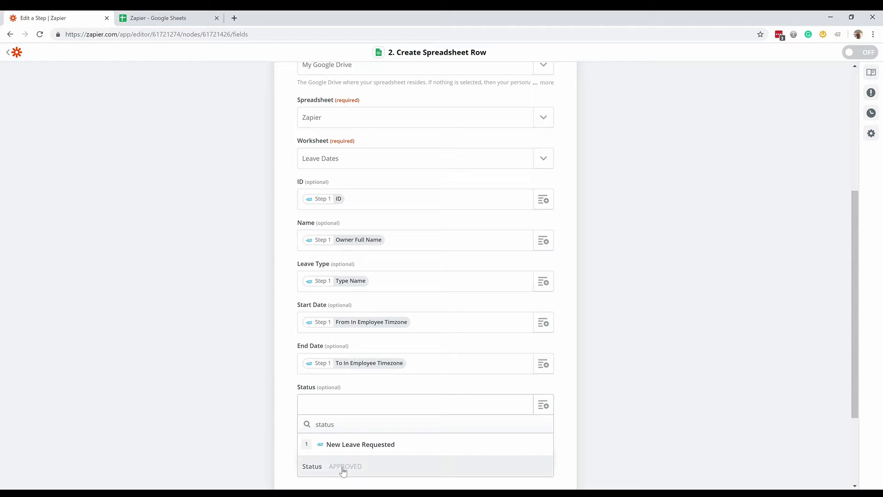
click(341, 466)
Step: Accept the row mapping and send a test row, and check it in the Leave Dates worksheet in Google Sheets
click(394, 457)
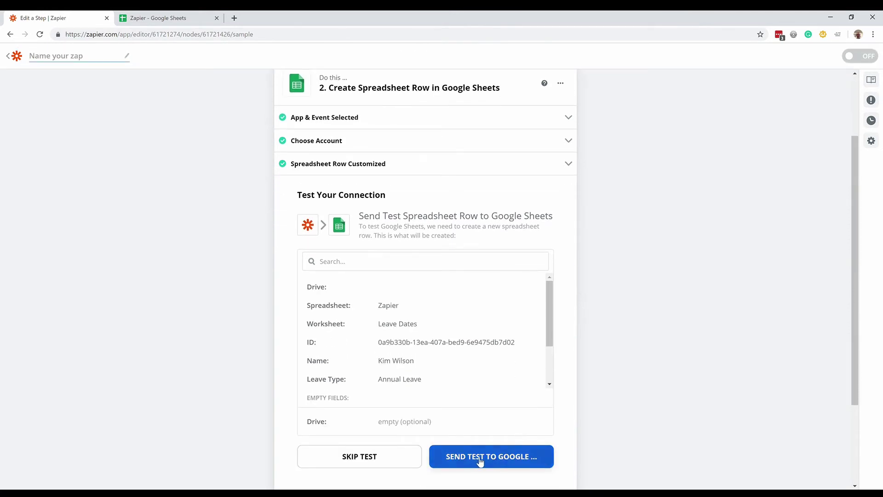
click(481, 462)
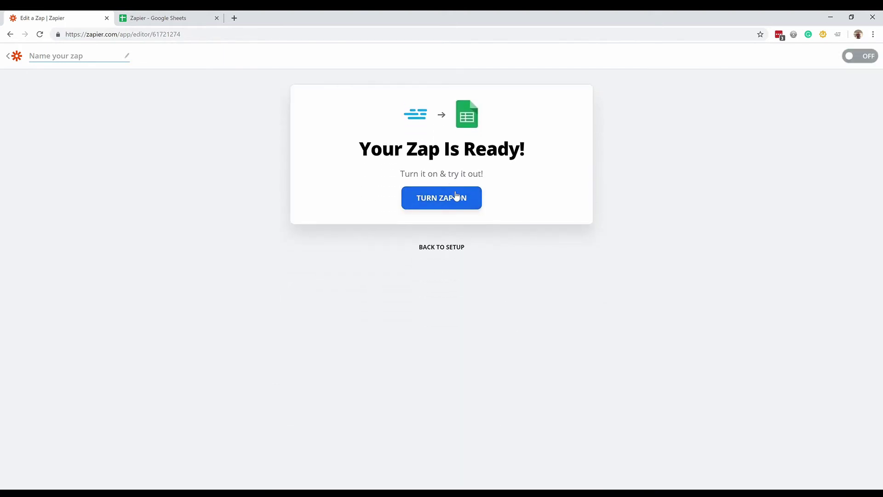
click(168, 22)
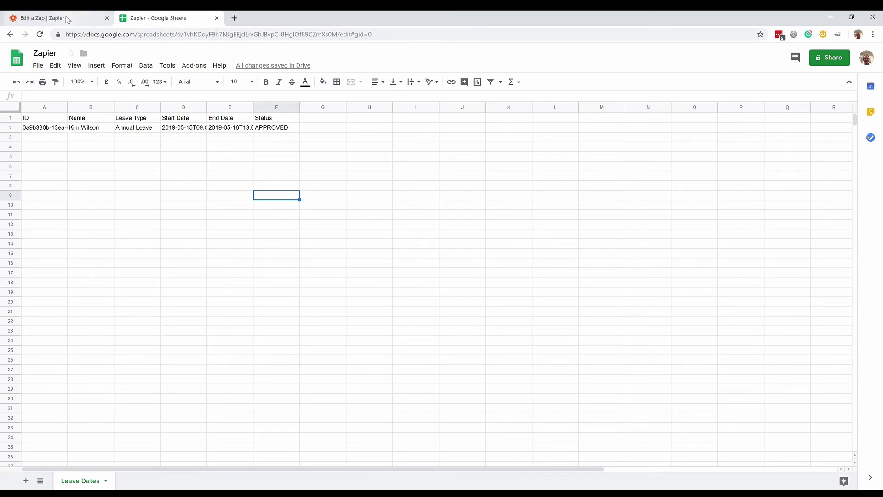
Step: Switch back to Zapier and turn on the finished Leave Dates to Google Sheets Zap
click(68, 18)
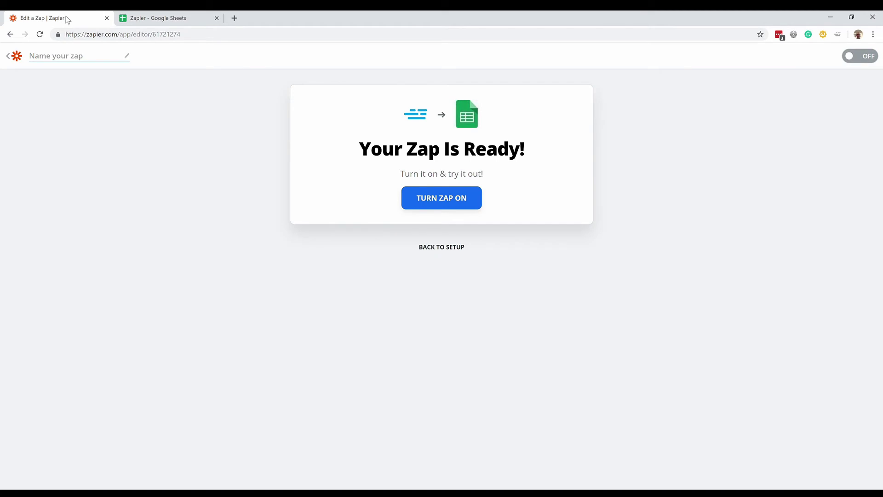
click(434, 201)
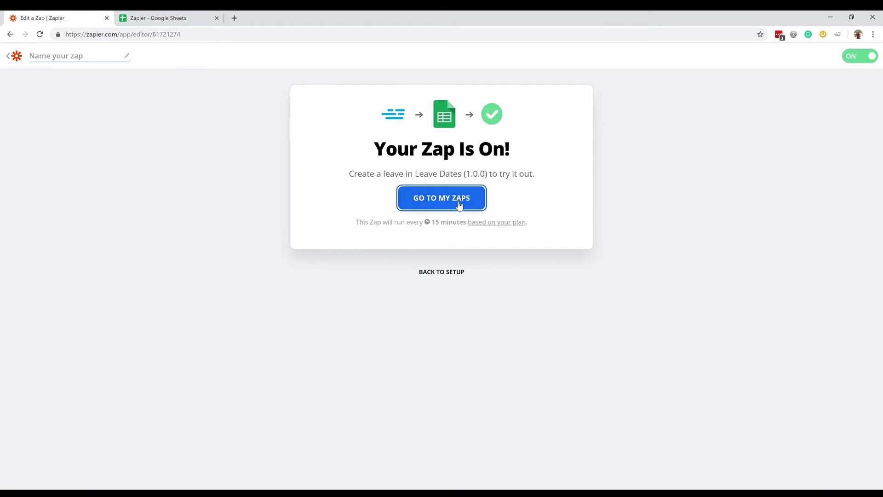